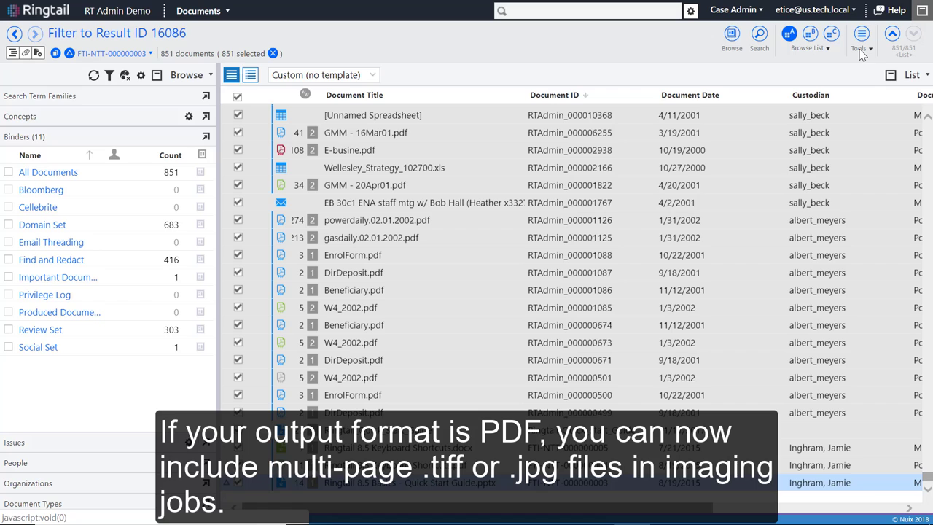
Step: Start Imaging from Tools for the 851 selected documents with image type set to PDF
left_click(861, 51)
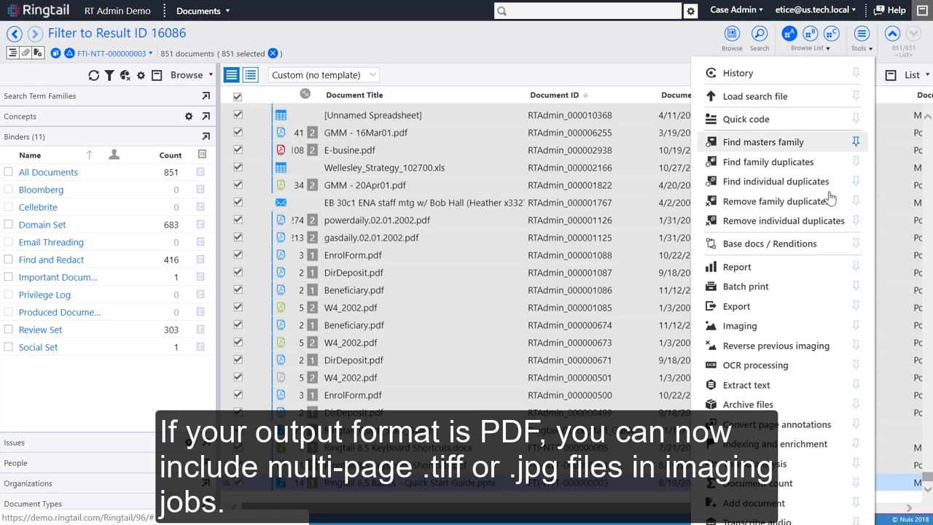
left_click(809, 327)
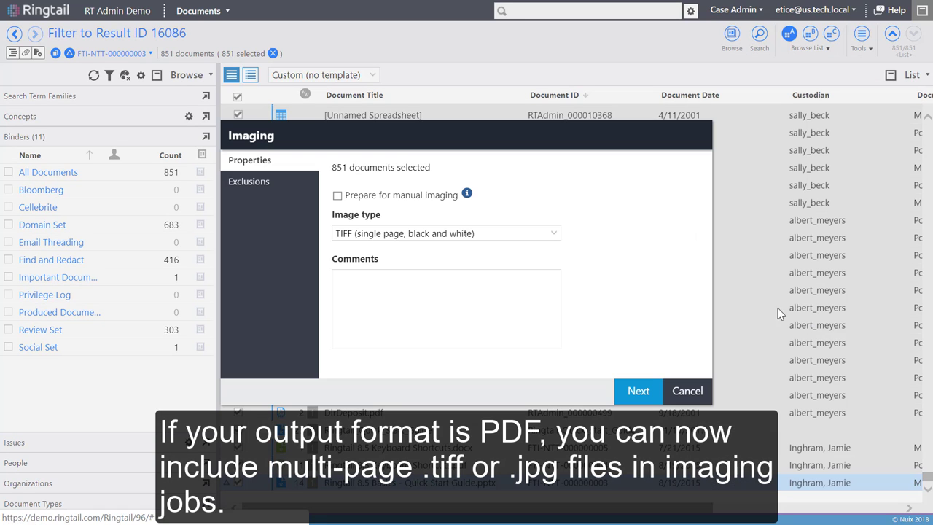
left_click(554, 234)
left_click(539, 292)
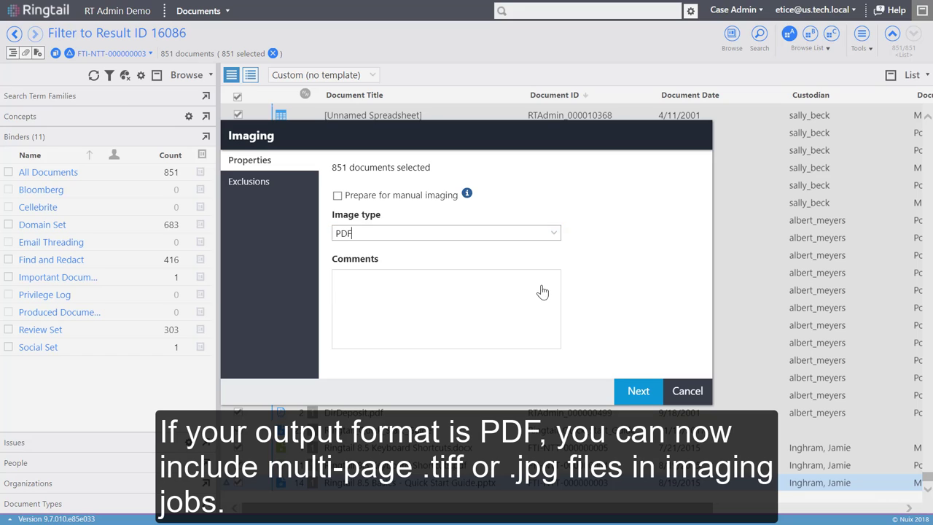
Step: On the Exclusions page, include multi-page tiff/jpg and PDF file types so none are excluded
left_click(640, 391)
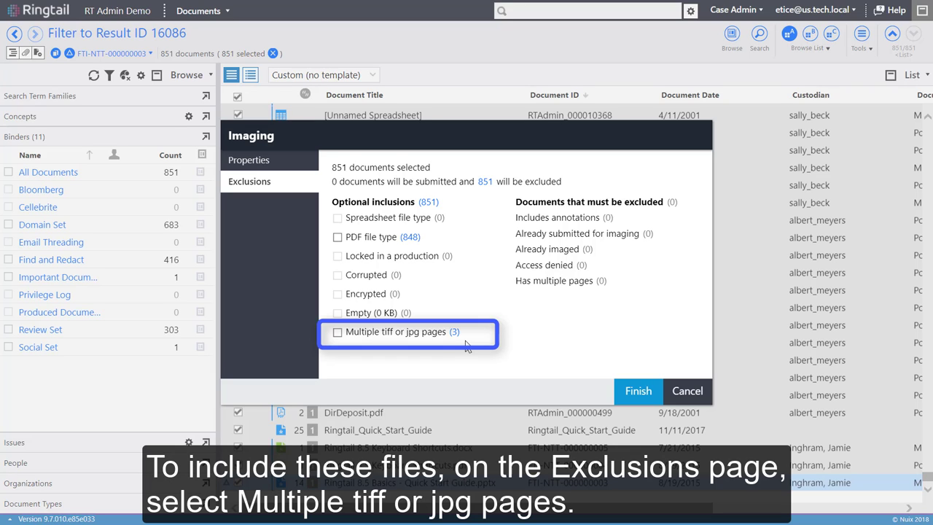
left_click(338, 334)
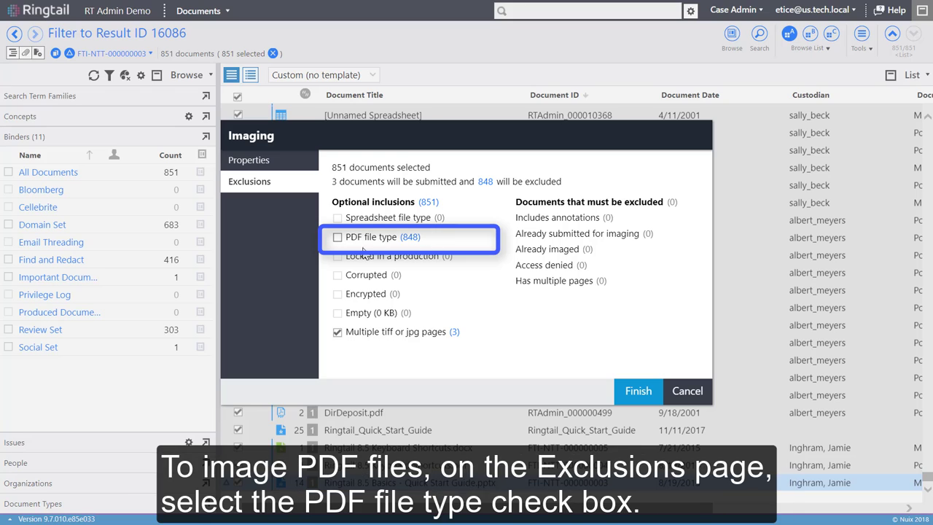
left_click(338, 239)
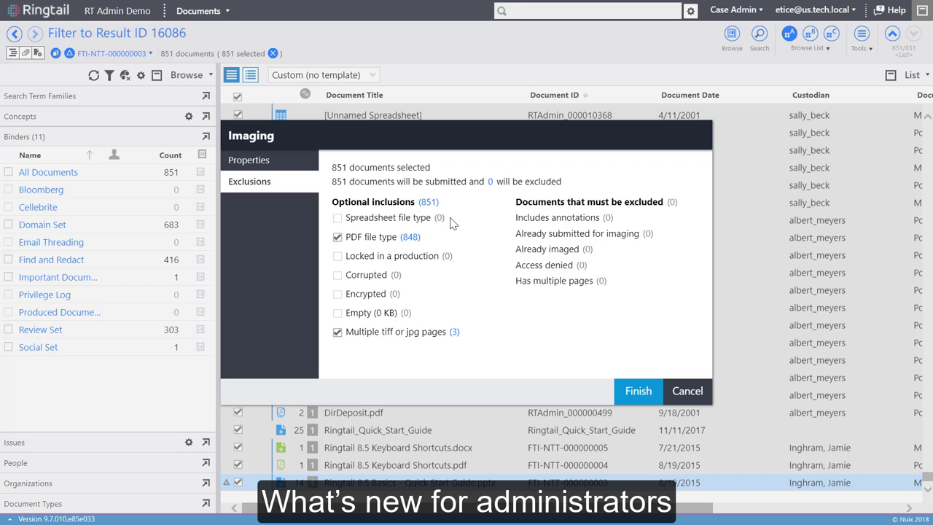
Step: Cancel the imaging job and open Archive files for the 851 selected documents
left_click(681, 392)
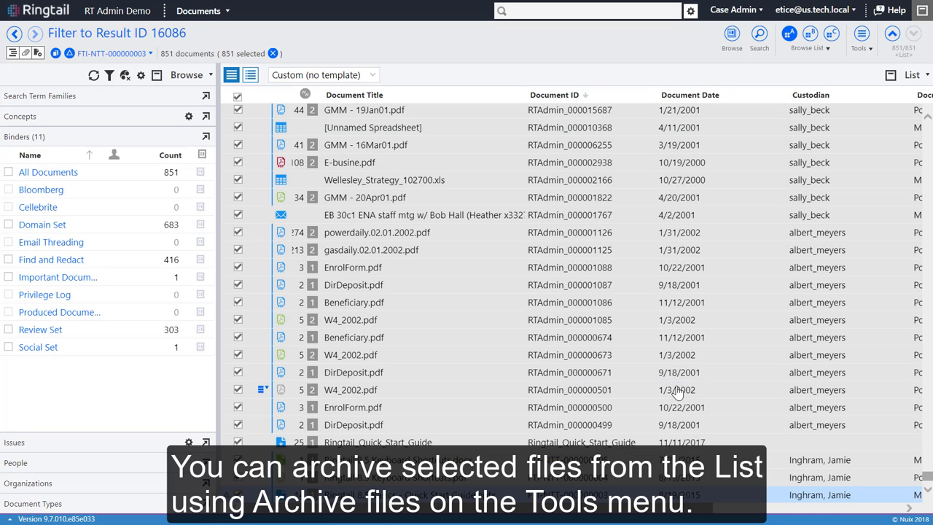
left_click(861, 41)
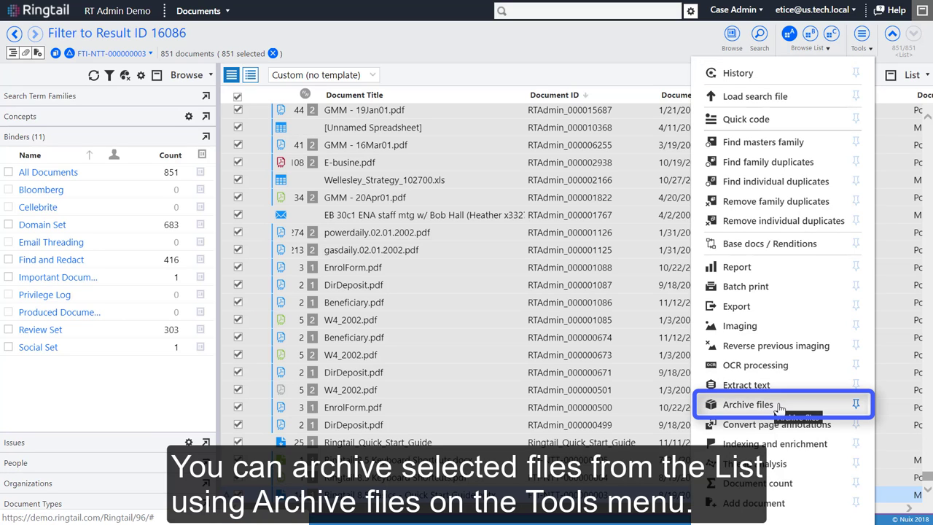
left_click(747, 405)
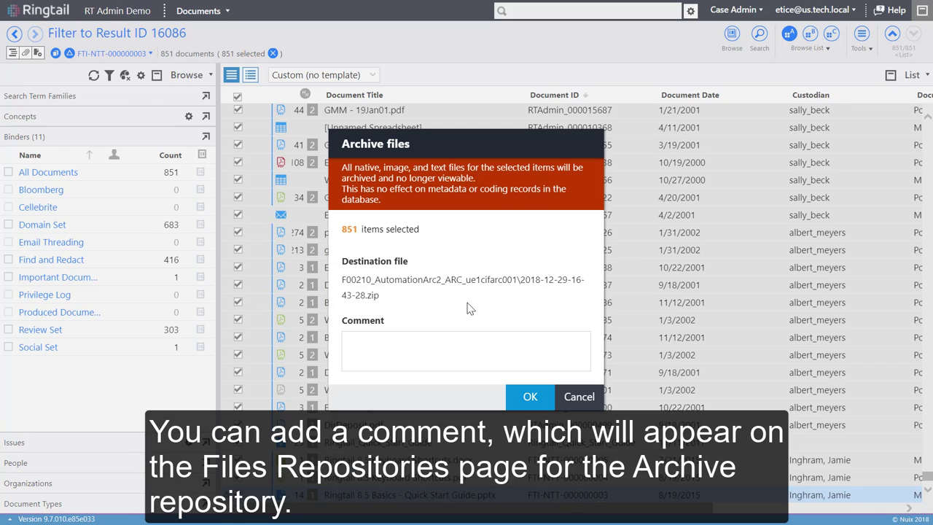
Step: Archive the selected documents' files with the comment 'non search term hits'
left_click(467, 344)
type("non")
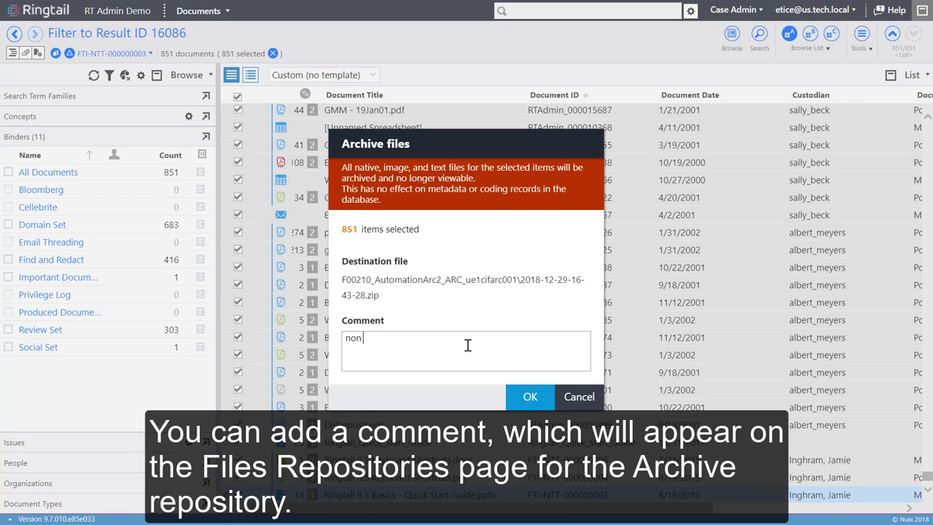
type(" search term hits")
left_click(529, 397)
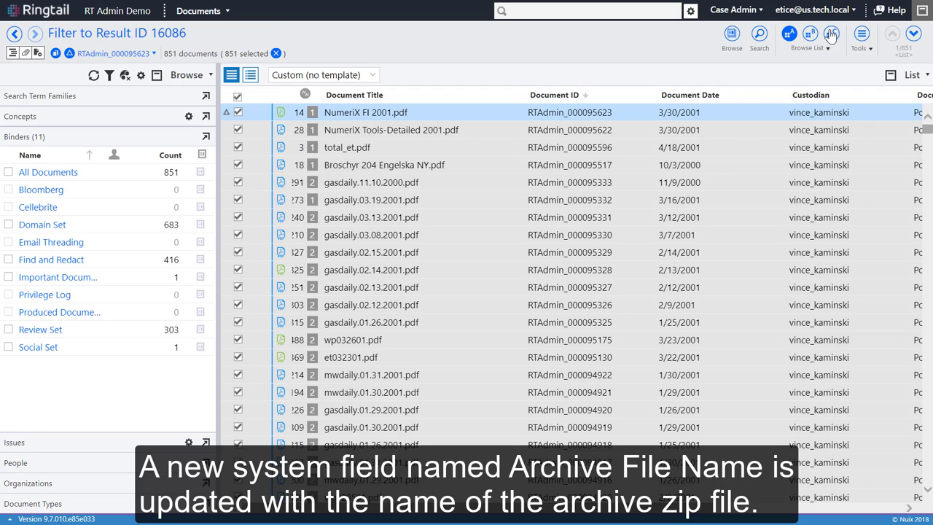
left_click(831, 33)
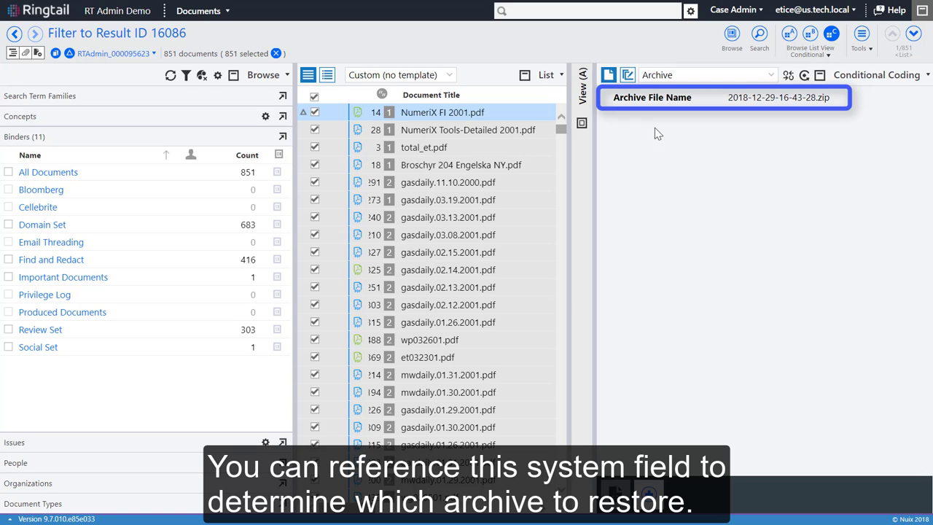
left_click(221, 13)
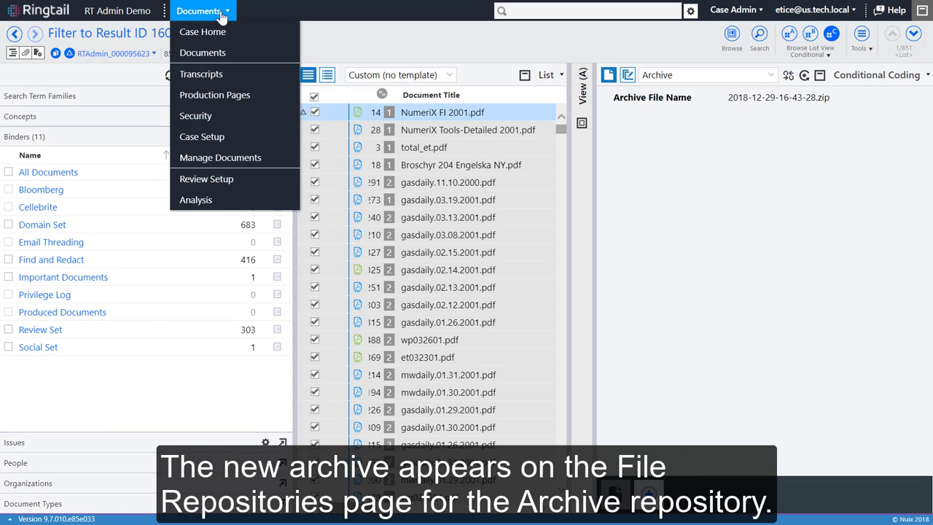
left_click(257, 160)
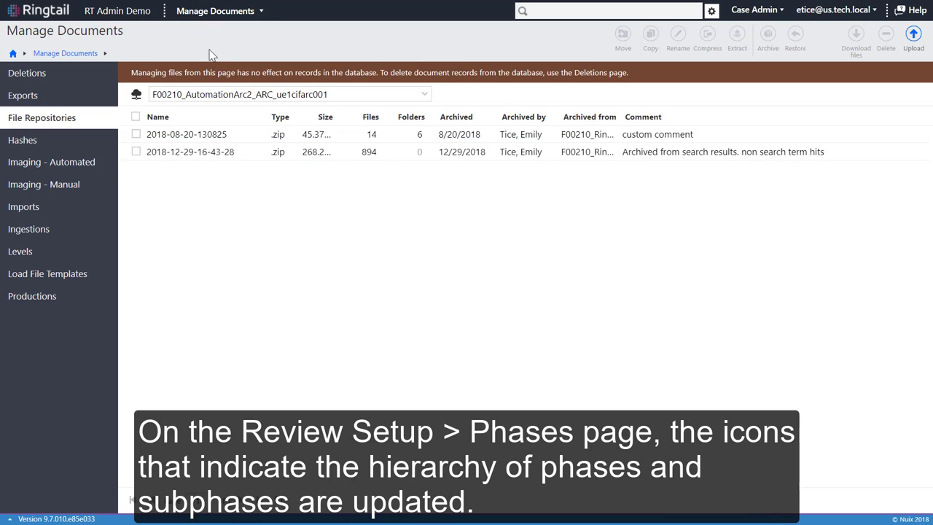
left_click(226, 13)
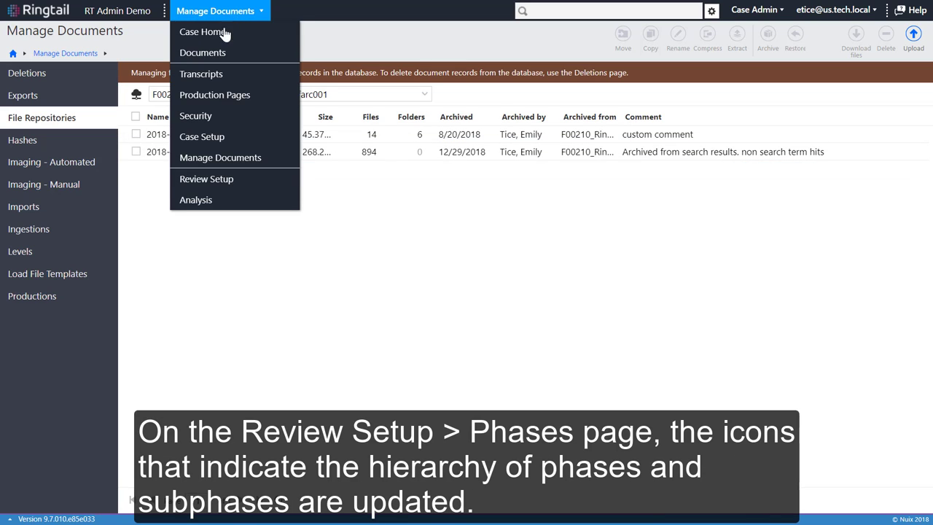
Step: Review the workflow phases in Review Setup, then open an import's Field Map from Imports
left_click(228, 181)
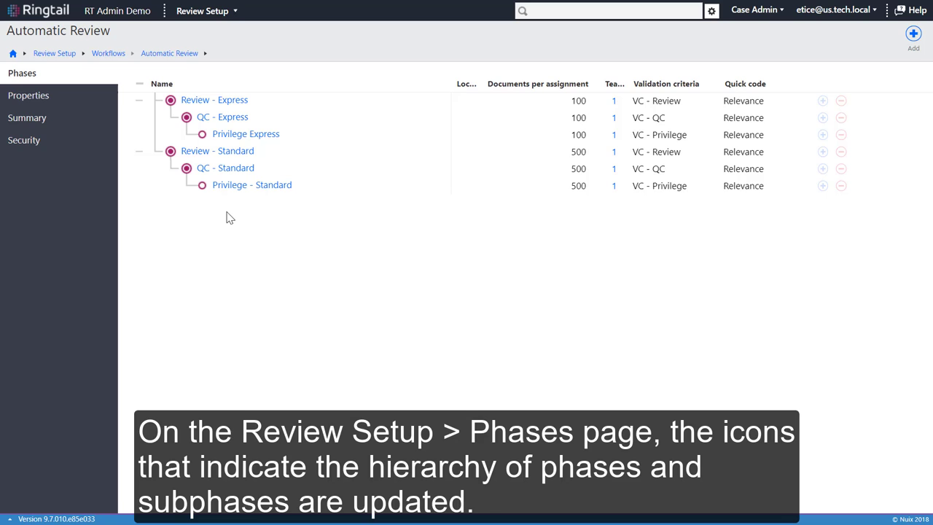
left_click(235, 11)
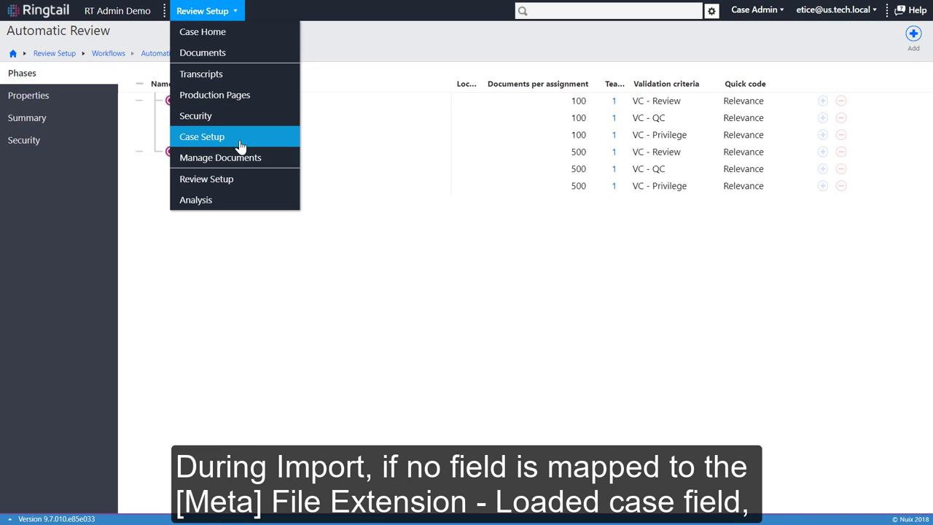
left_click(220, 157)
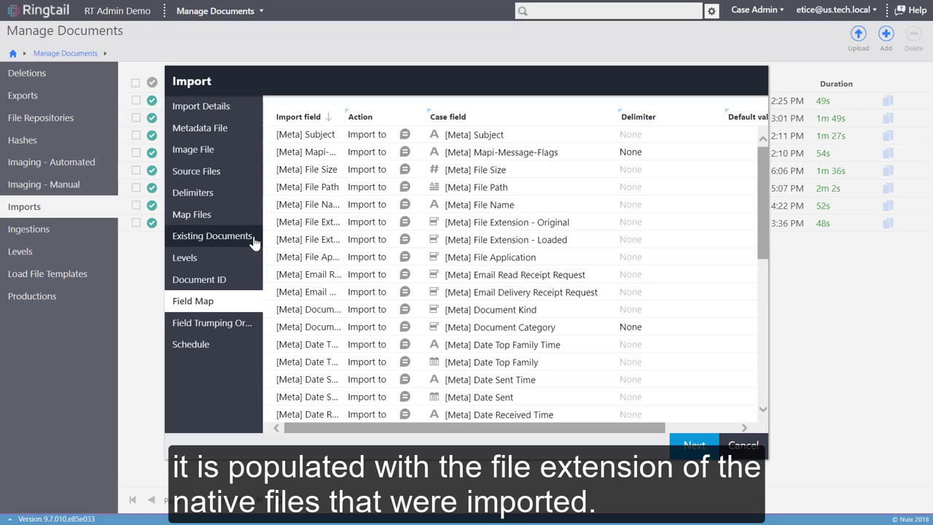
Step: Set the import to update existing documents only, keep parties data not updated, and read the Parties note
left_click(255, 243)
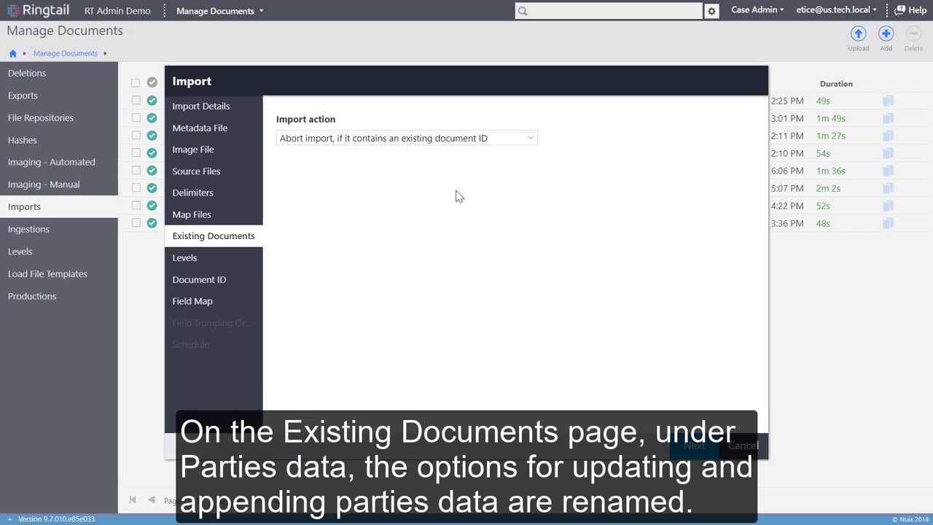
left_click(530, 141)
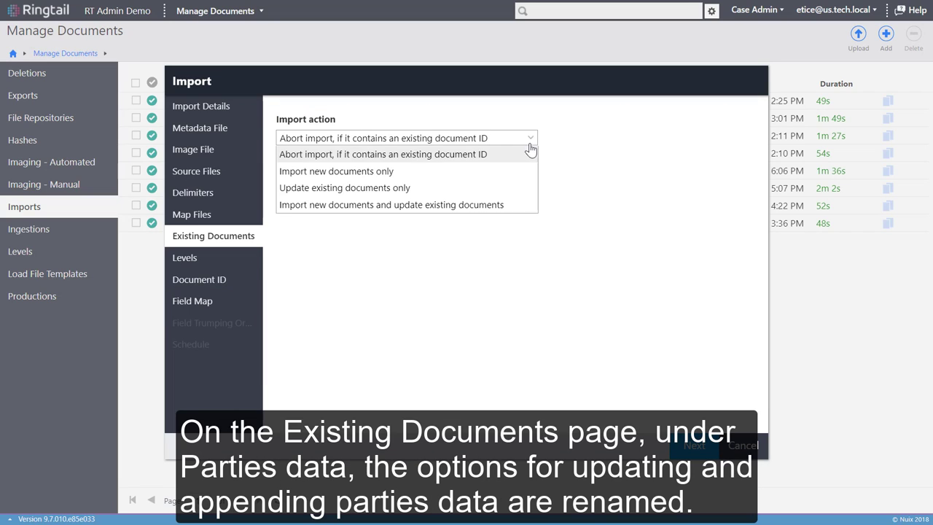
left_click(522, 190)
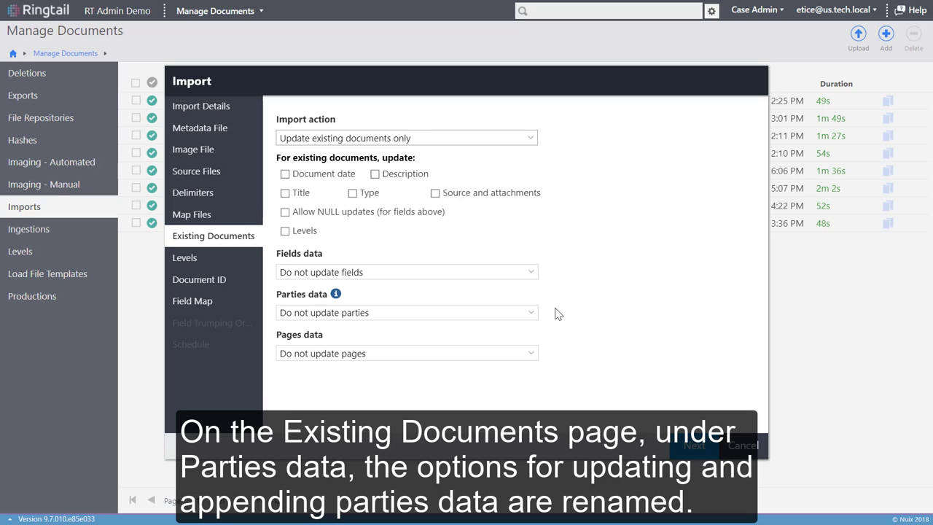
left_click(532, 315)
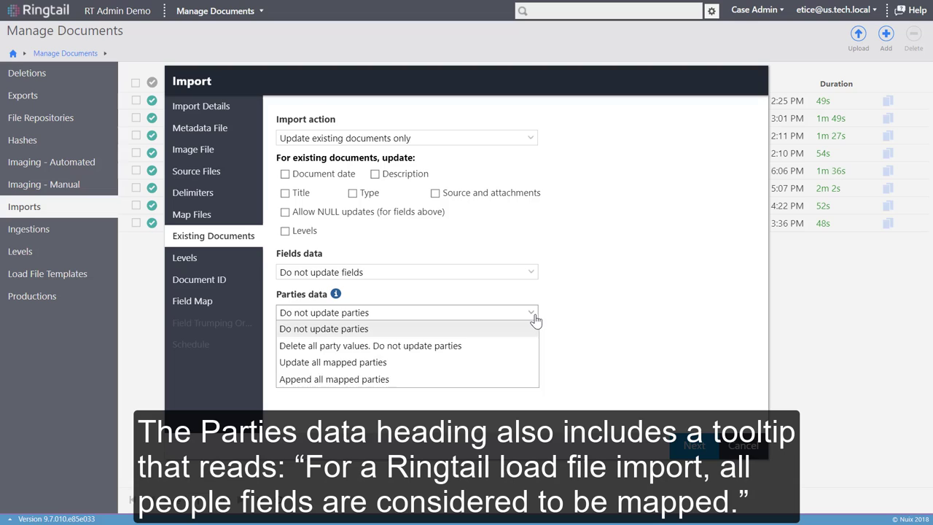
left_click(536, 319)
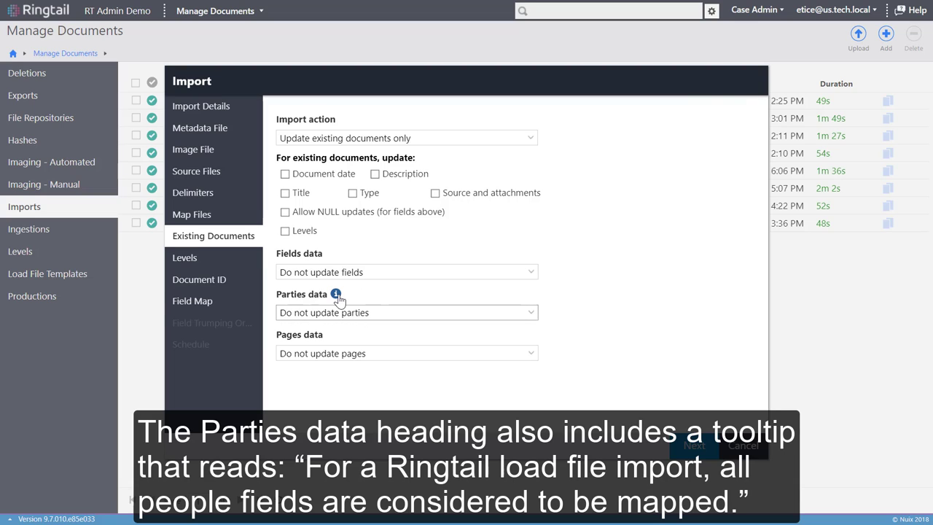
mouse_move(337, 297)
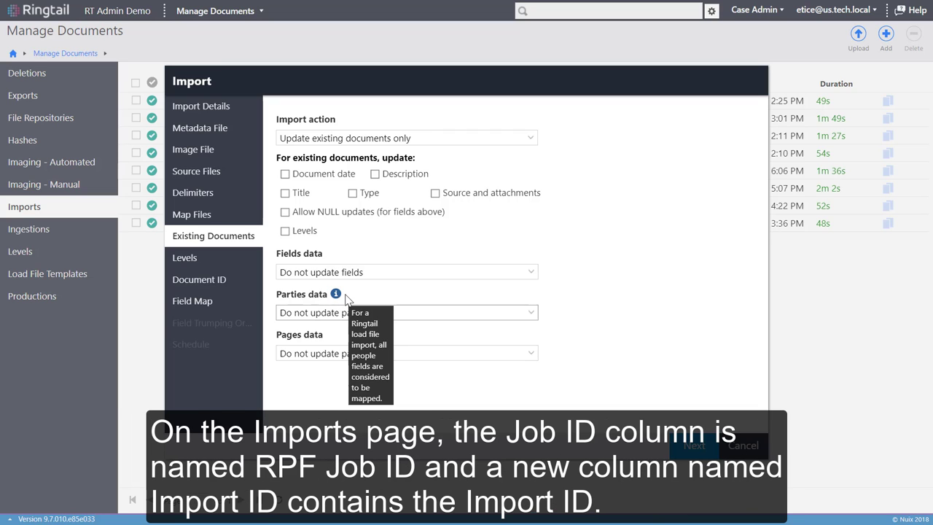
Step: Cancel the Import dialog to return to the Imports list showing Import ID and RPF Job ID
left_click(745, 452)
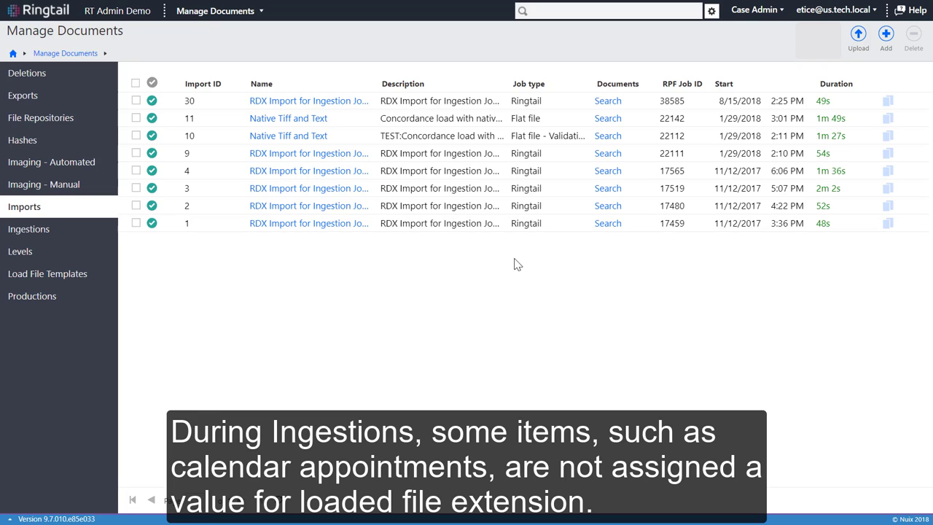
Step: View the Ingestions list, then return to the Portal Home page
left_click(36, 232)
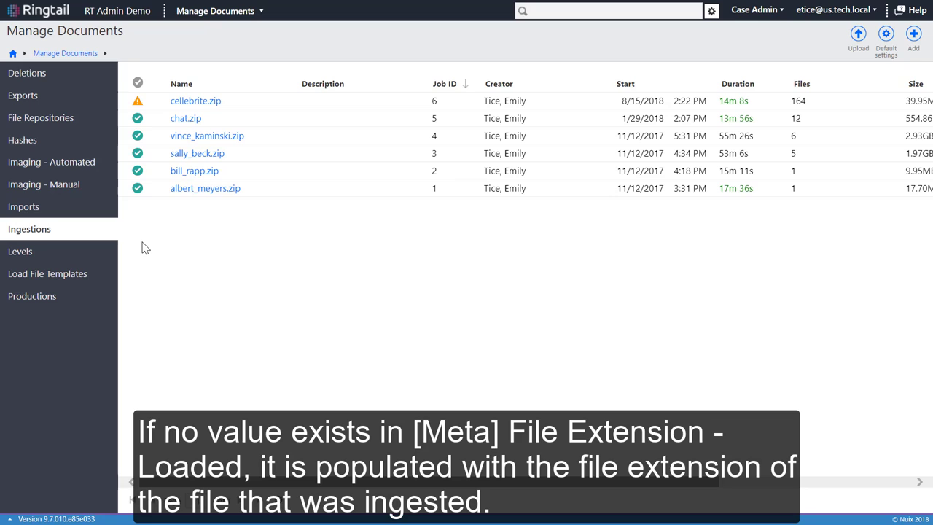
left_click(59, 20)
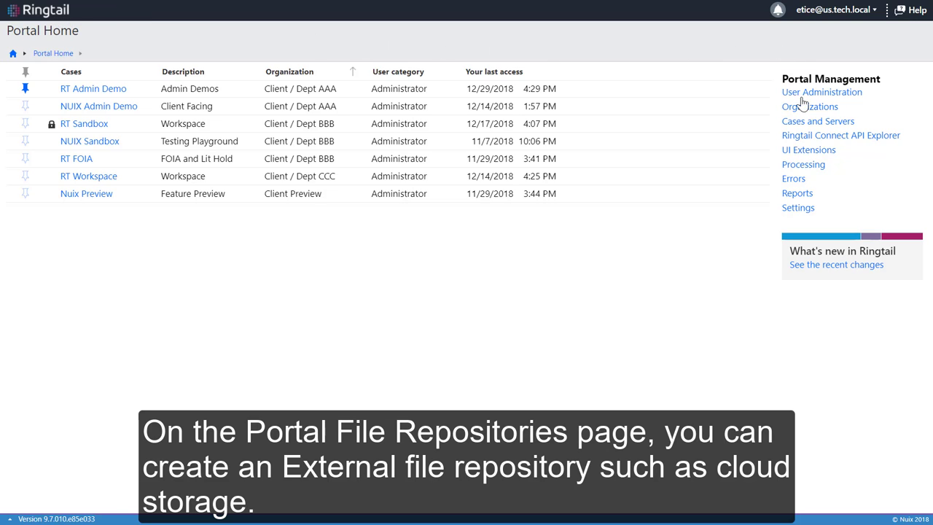
Step: Preview External (Amazon S3) settings for a new file repository, then cancel it
left_click(816, 125)
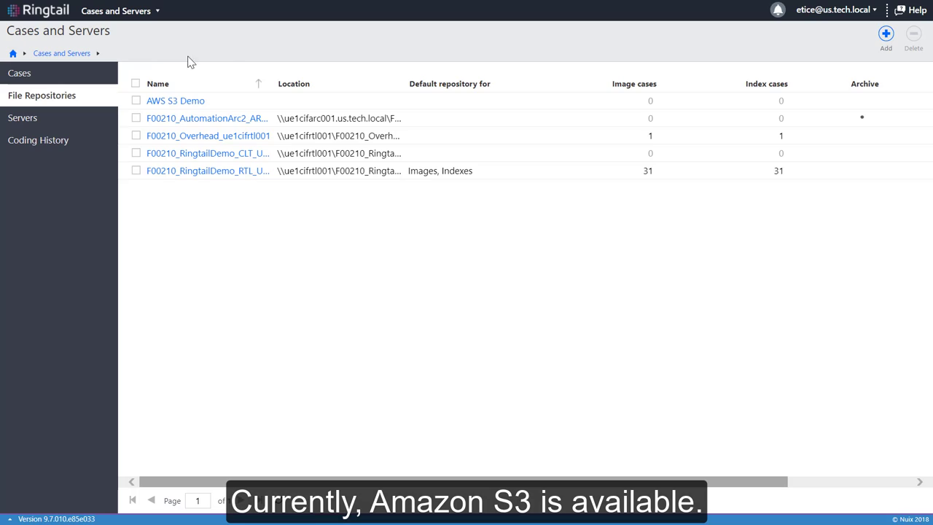
left_click(884, 36)
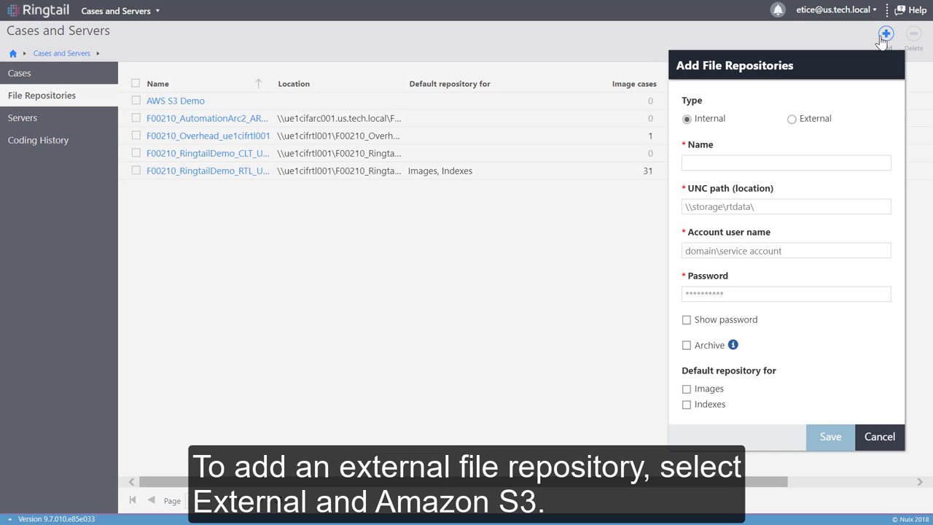
left_click(824, 124)
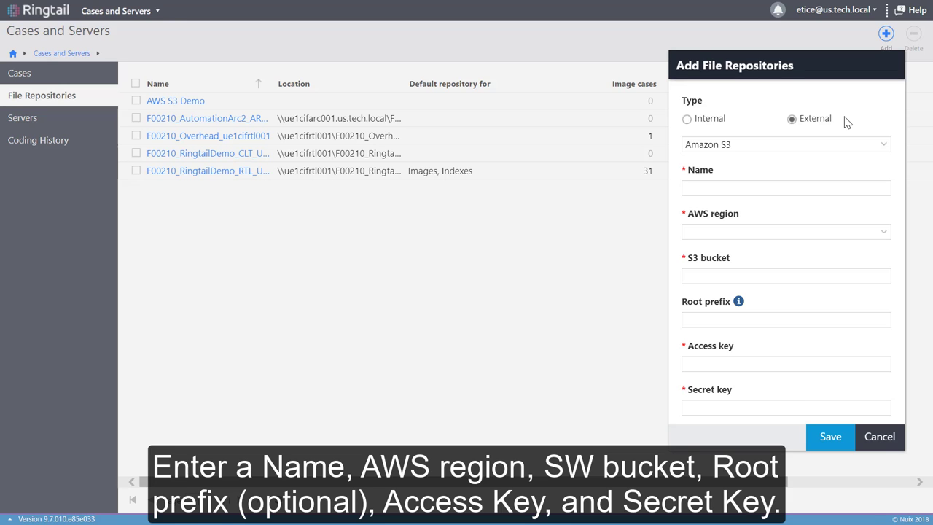
left_click(880, 436)
Step: From the cases list, check that RT Admin Demo's External field reads AWS S3 Demo, then go home
left_click(29, 74)
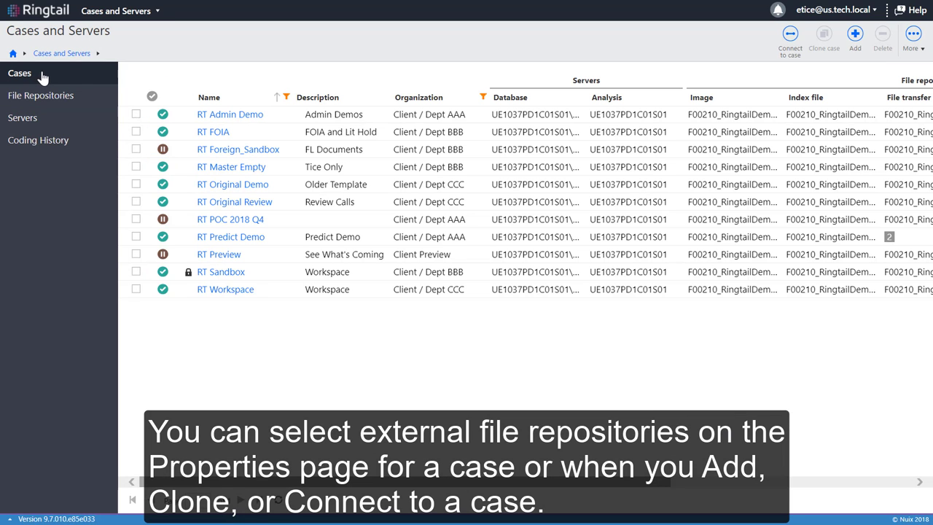
left_click(233, 117)
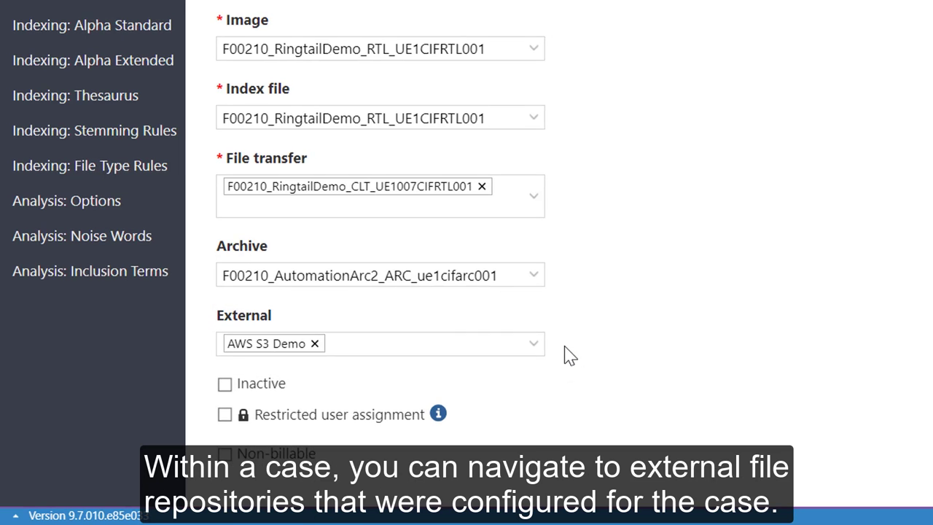
left_click(12, 53)
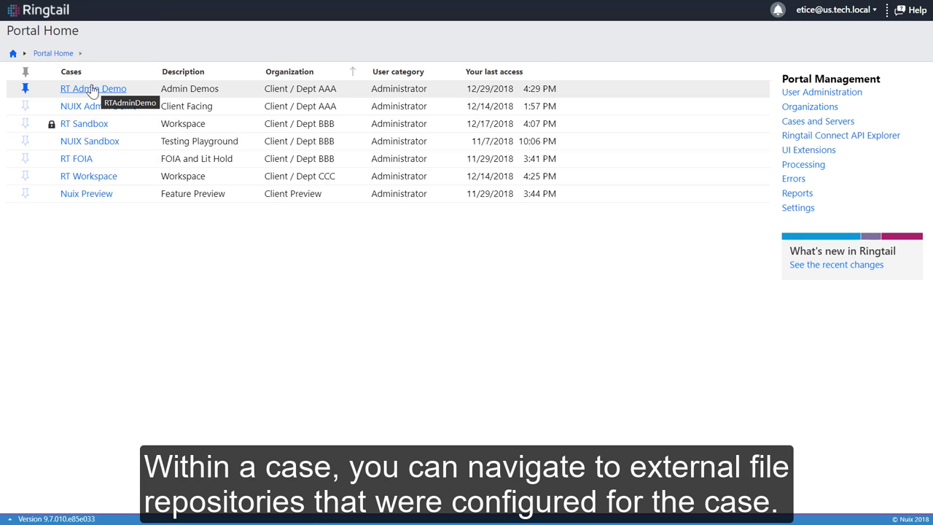
Step: In RT Admin Demo's File Repositories, switch to the AWS S3 Demo repository and select the Test_001 folder
left_click(92, 89)
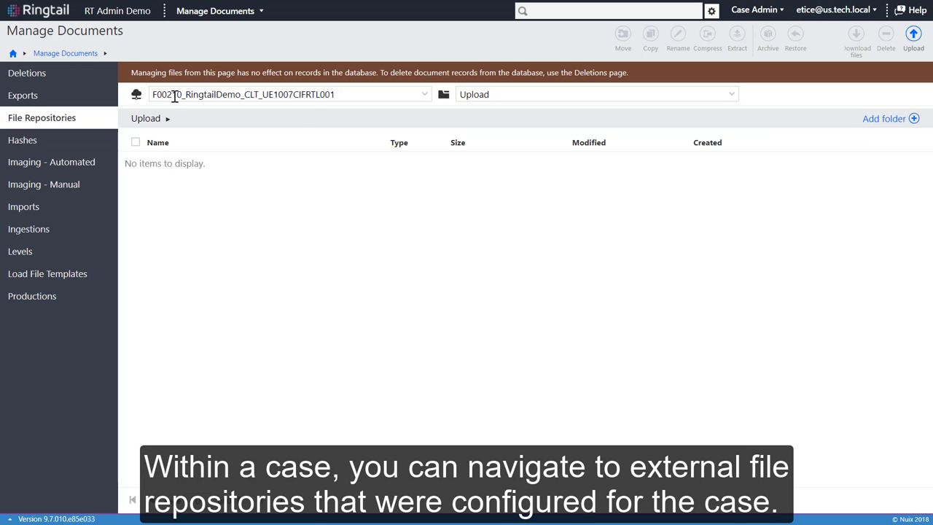
left_click(425, 95)
left_click(412, 111)
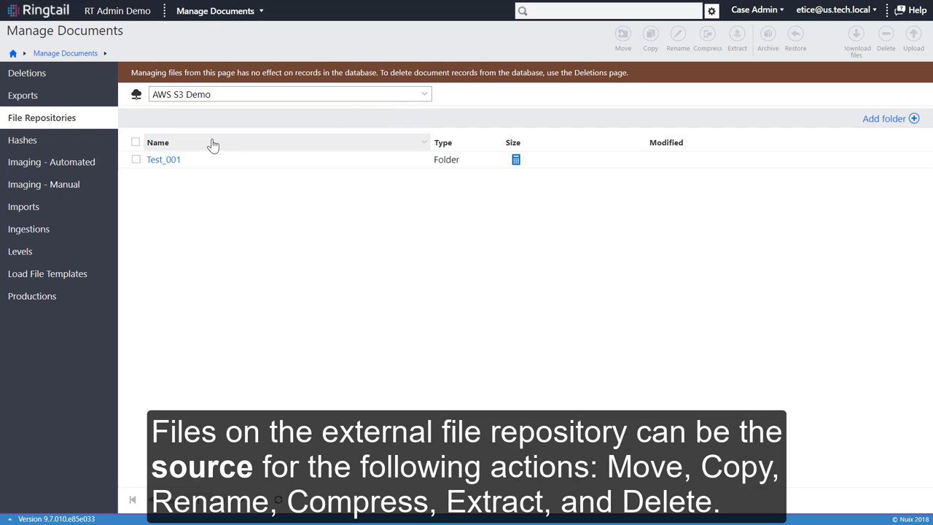
left_click(137, 161)
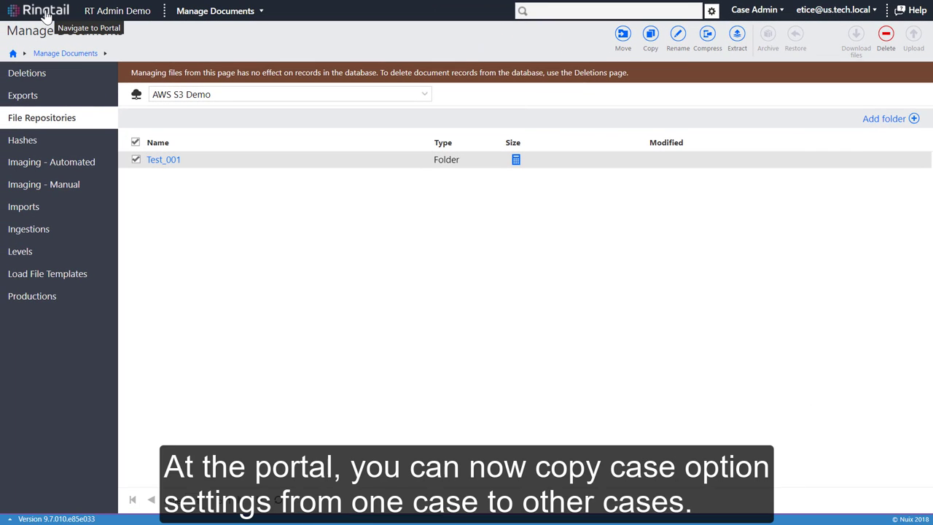
Step: Go to Cases and Servers, open RT Admin Demo's Case Options, and launch Clone options
left_click(45, 16)
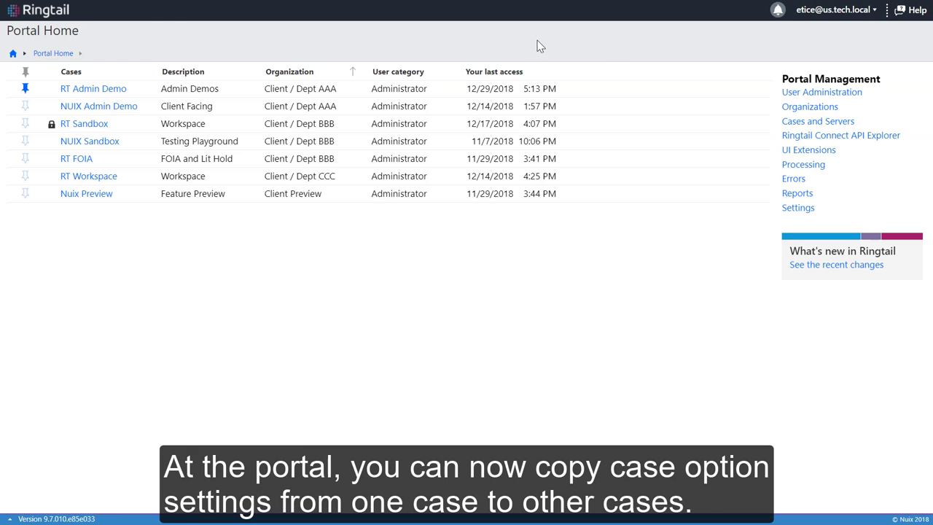
left_click(796, 123)
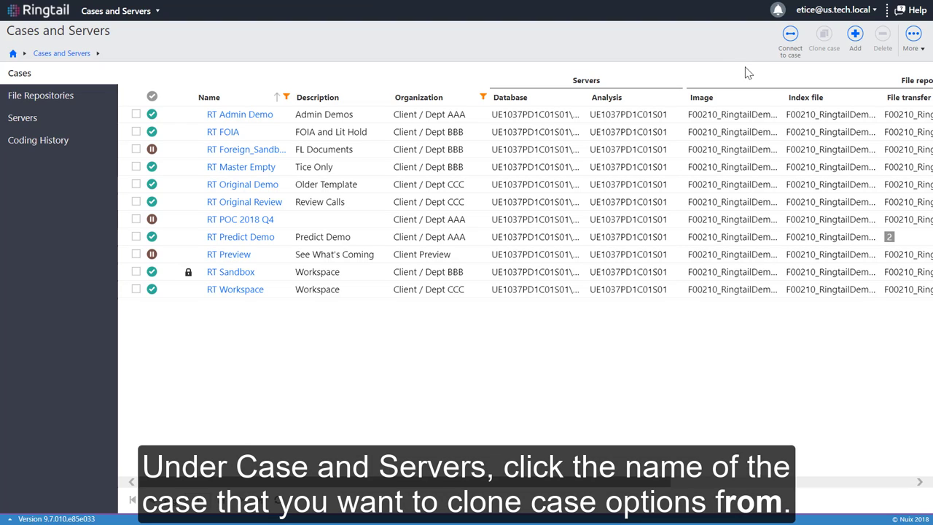
left_click(255, 117)
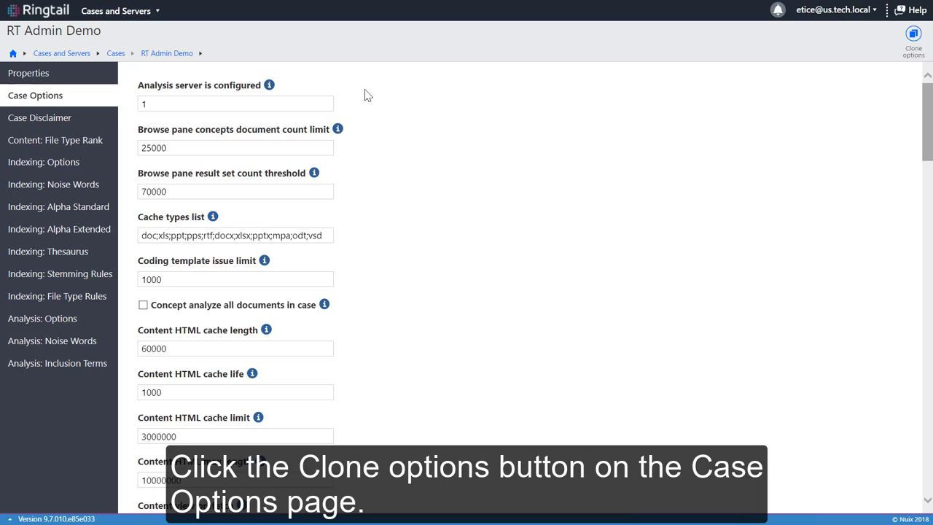
left_click(913, 63)
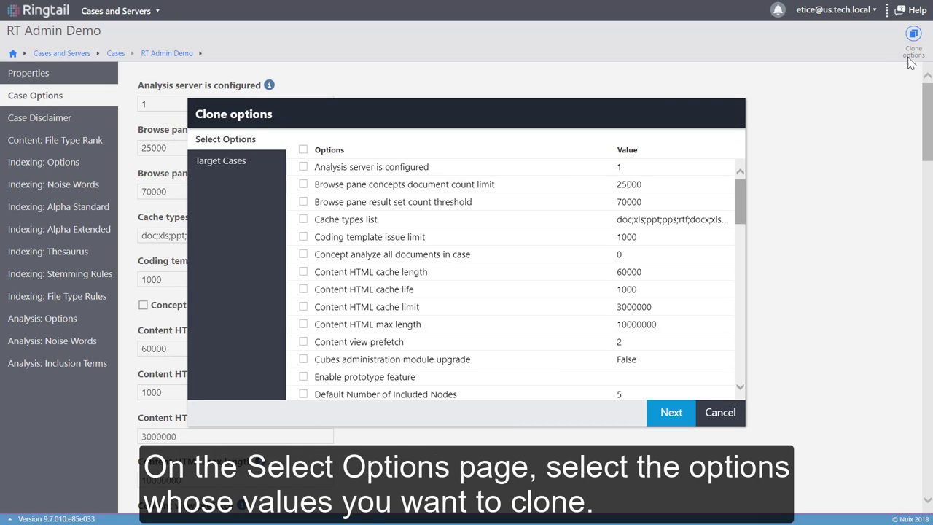
Step: Select all case options, target RT Admin Demo, RT FOIA and RT Foreign_Sandbox, and continue with Next
left_click(303, 150)
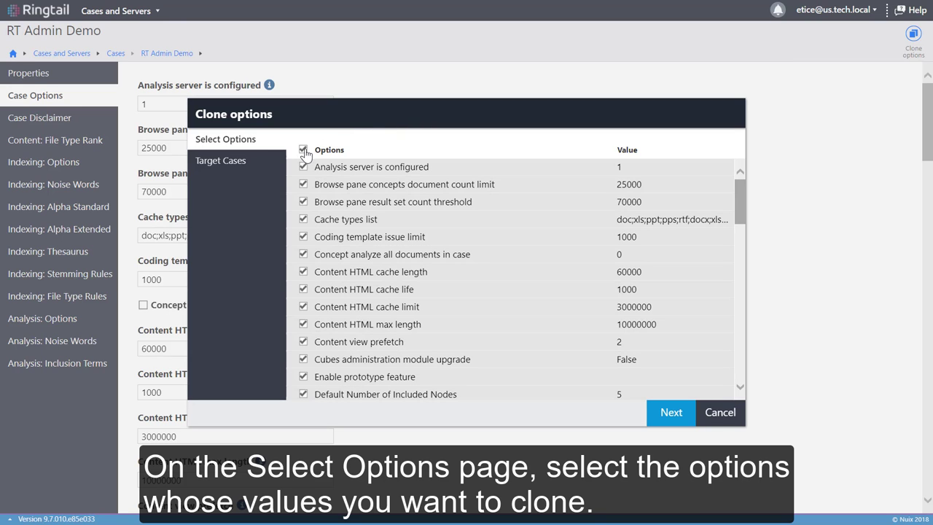
left_click(268, 167)
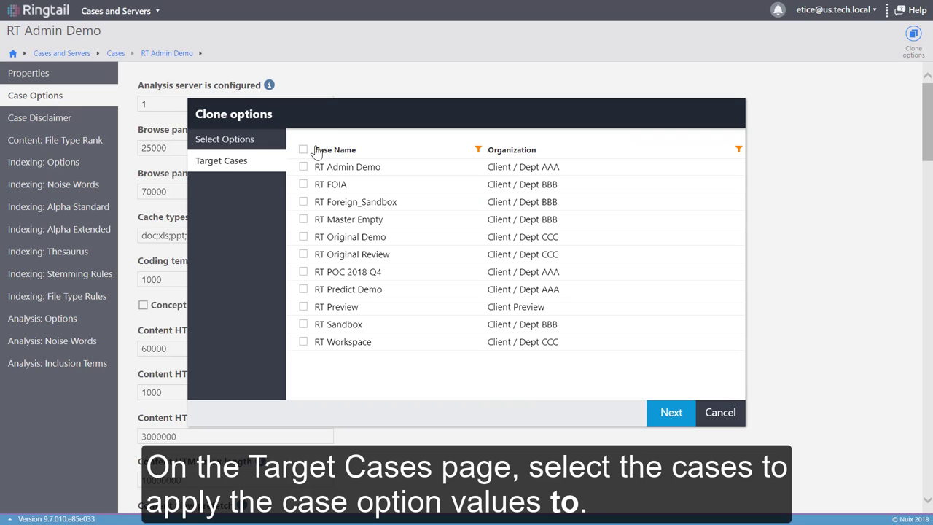
left_click(303, 167)
left_click(302, 184)
left_click(302, 202)
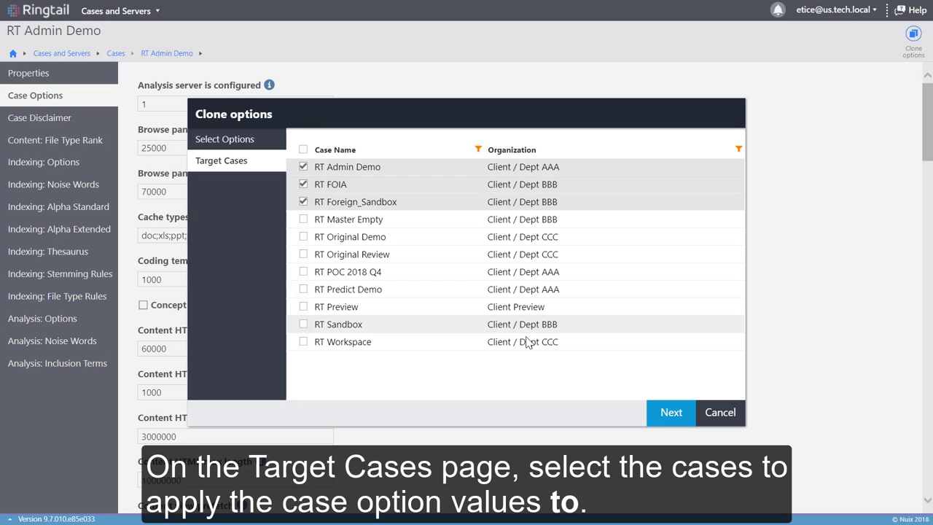
left_click(667, 413)
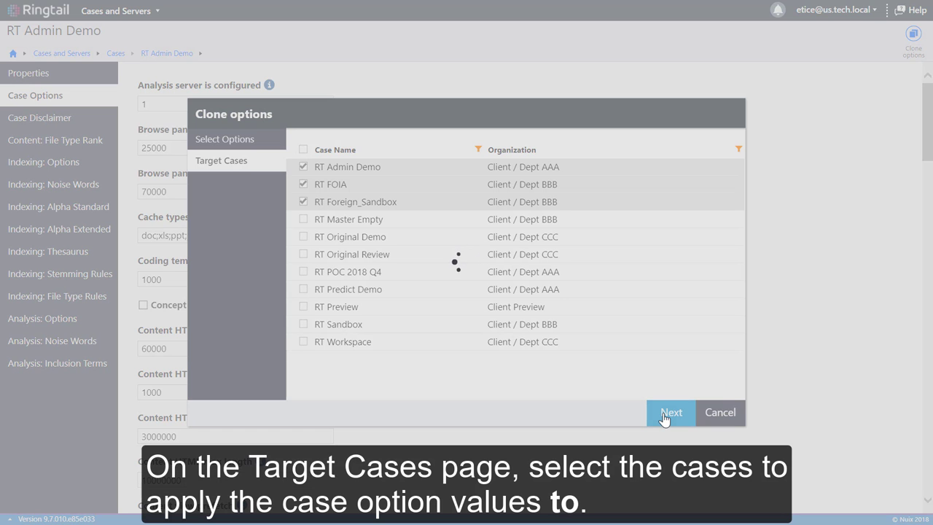